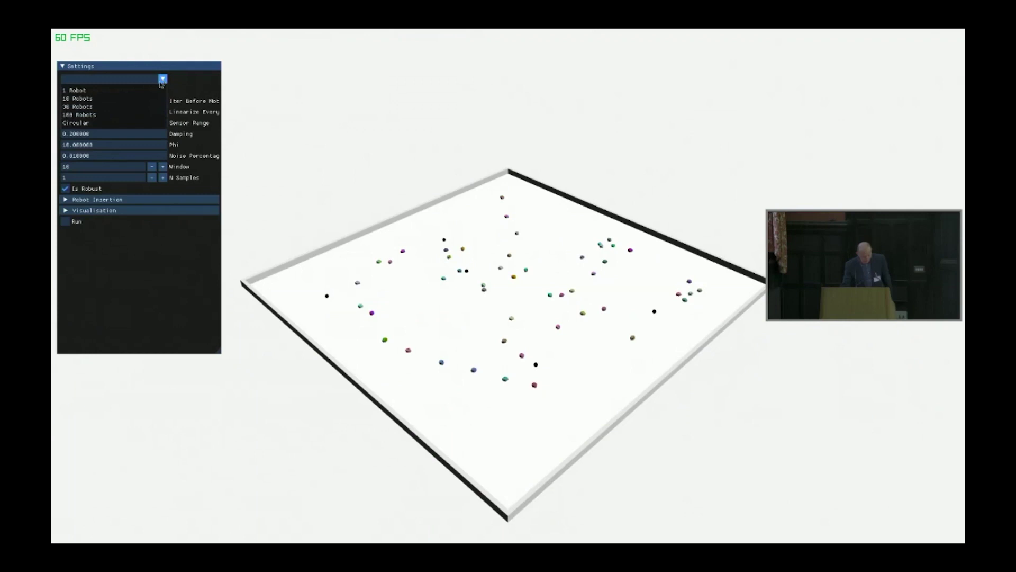
- Load the Circular scenario and orbit the arena to a top-down view
click(76, 122)
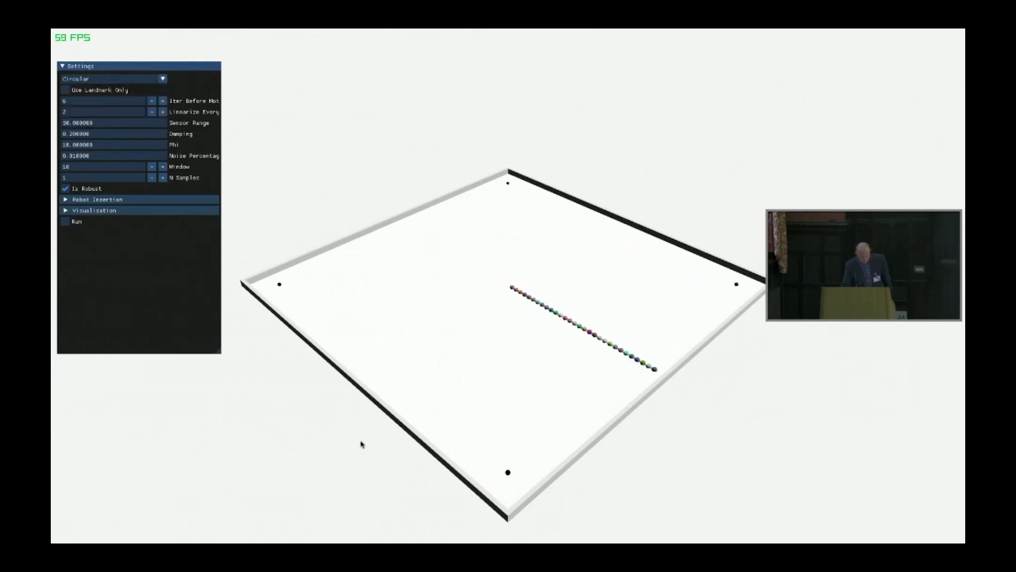
drag(369, 427, 379, 430)
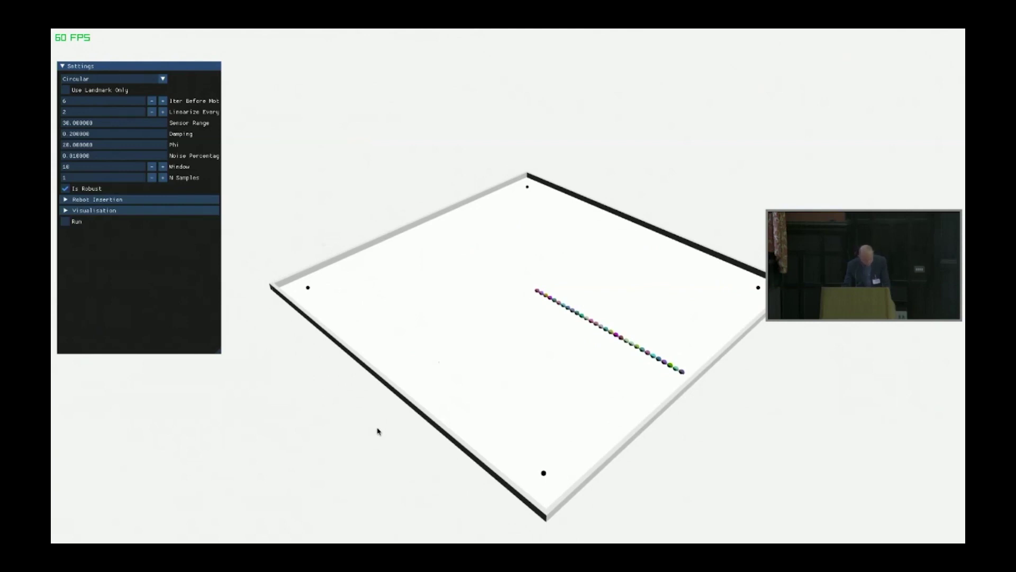
drag(378, 431, 416, 479)
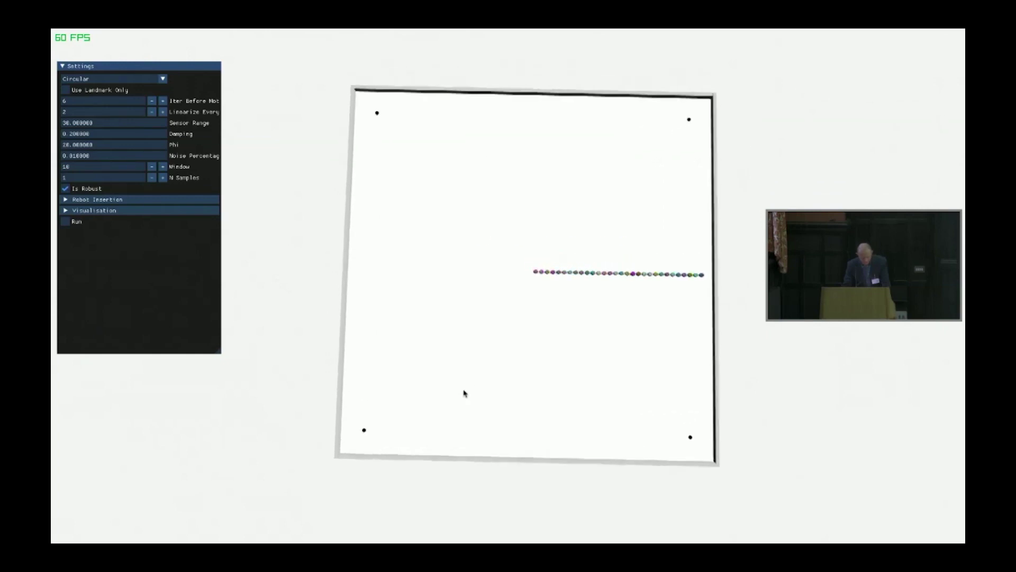
- Zoom into the arena and expand the Visualisation options for factors, samples and paths
scroll(464, 388, up, 3)
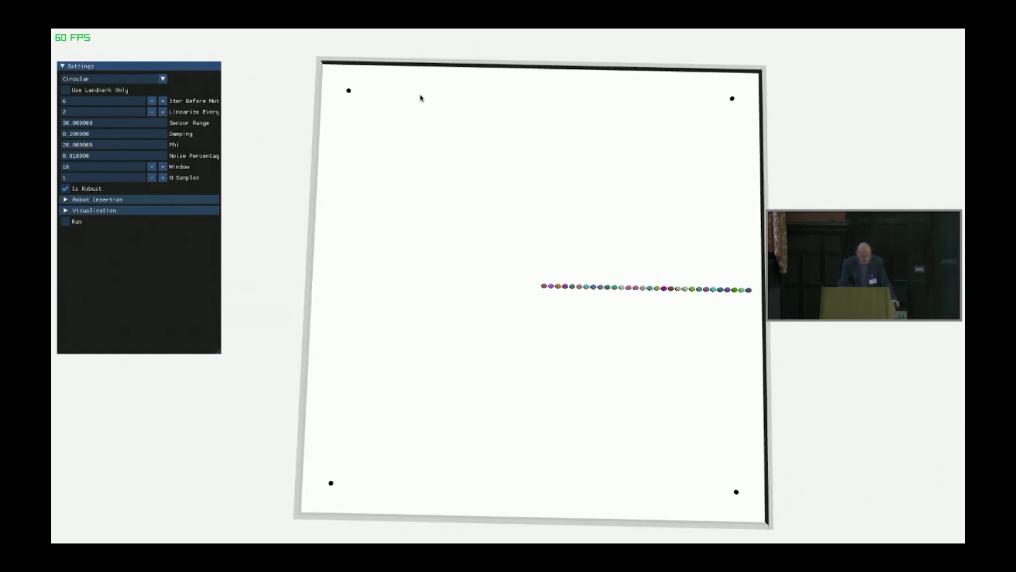
click(67, 212)
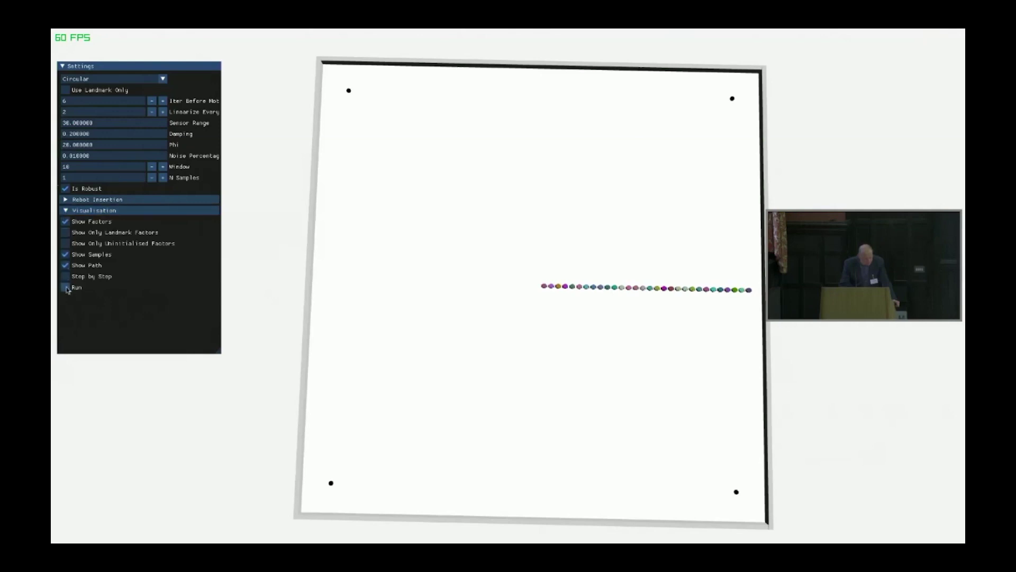
- Start the Circular simulation and step the Window size down from 10
click(66, 288)
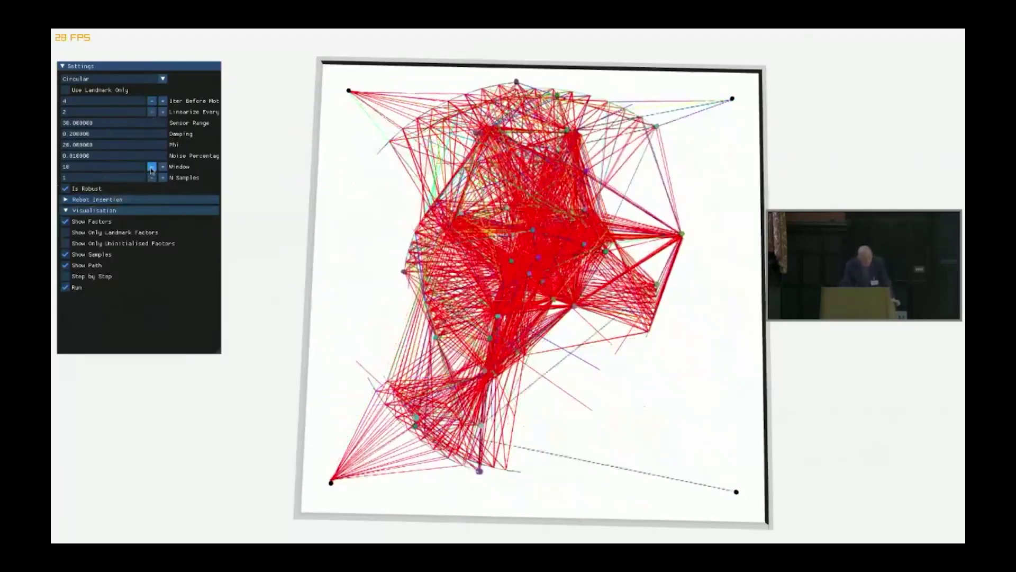
click(152, 167)
click(152, 167)
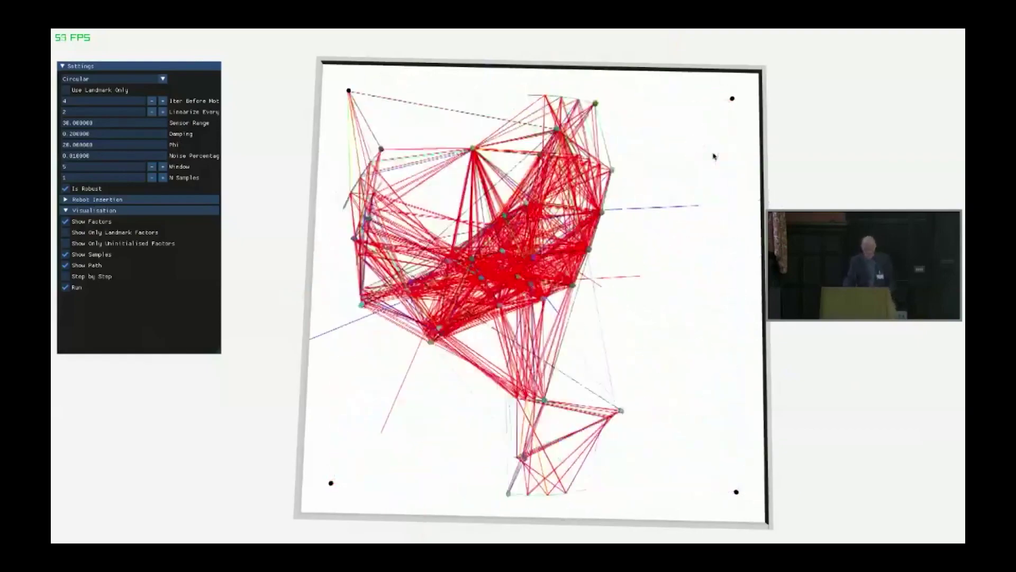
- Turn off Show Factors and Show Samples, leaving only robots and path trails
click(65, 222)
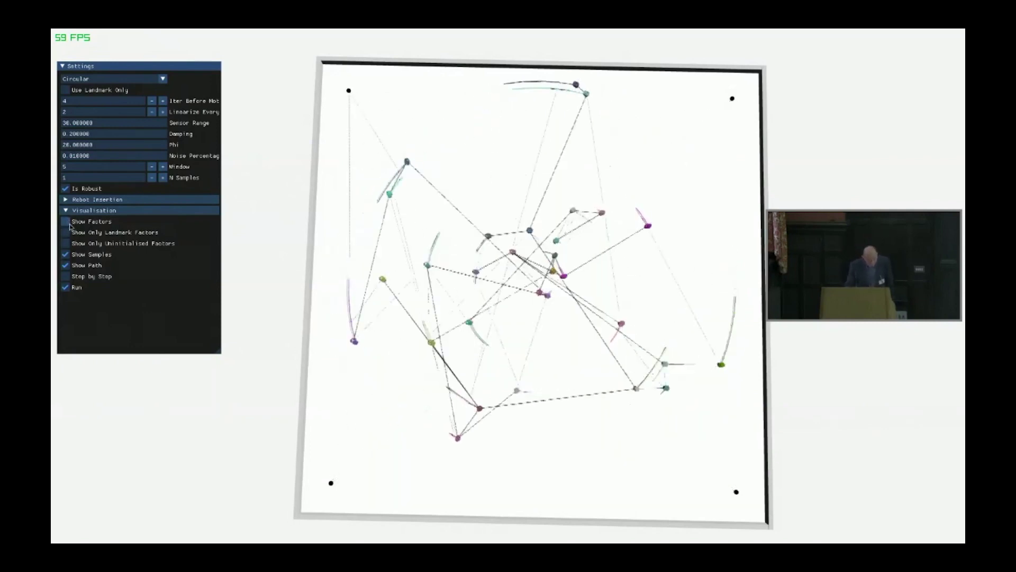
click(65, 255)
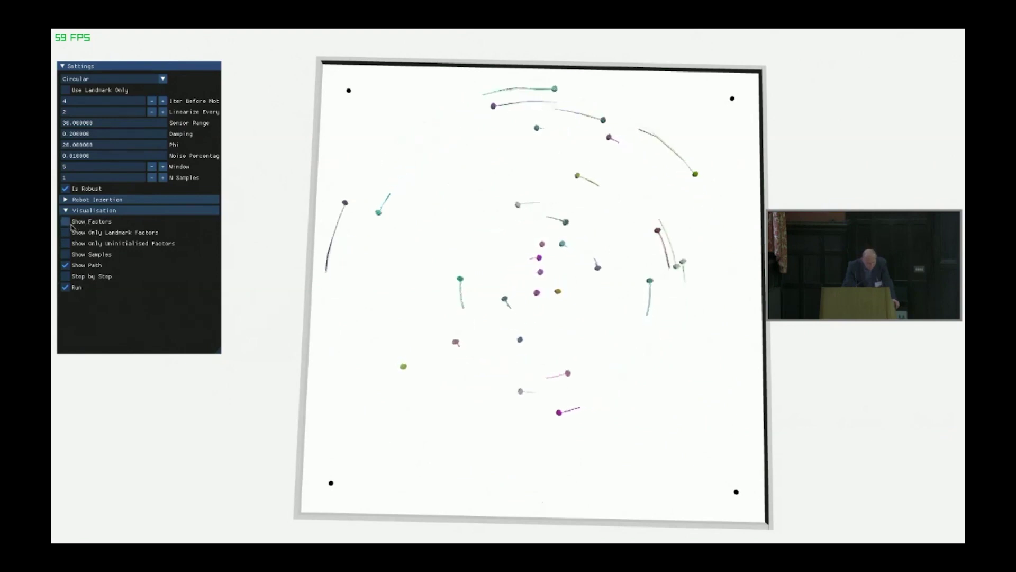
- Pause the simulation with Window set to 0 so full circular robot paths are drawn
click(66, 288)
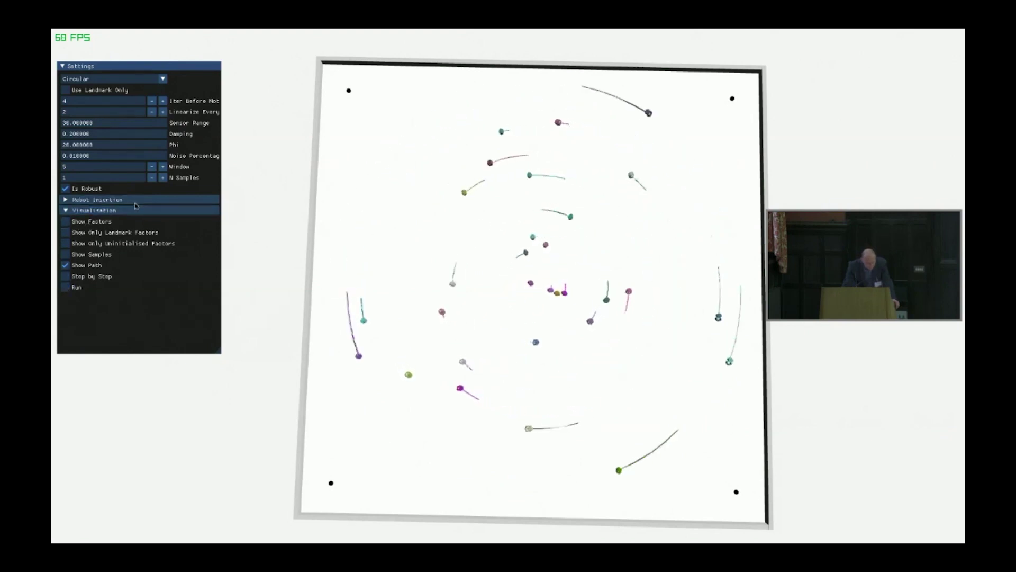
click(152, 168)
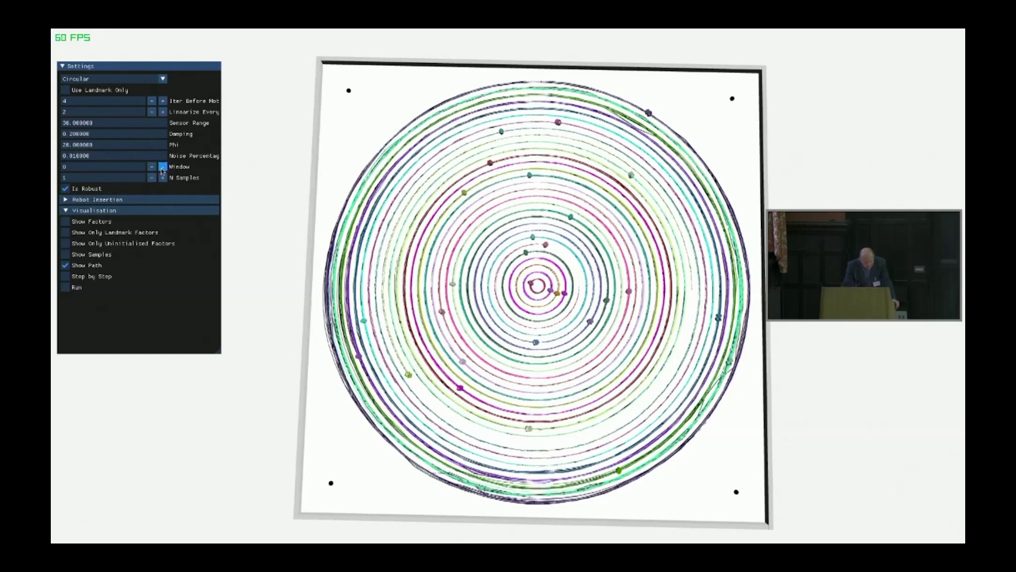
click(163, 168)
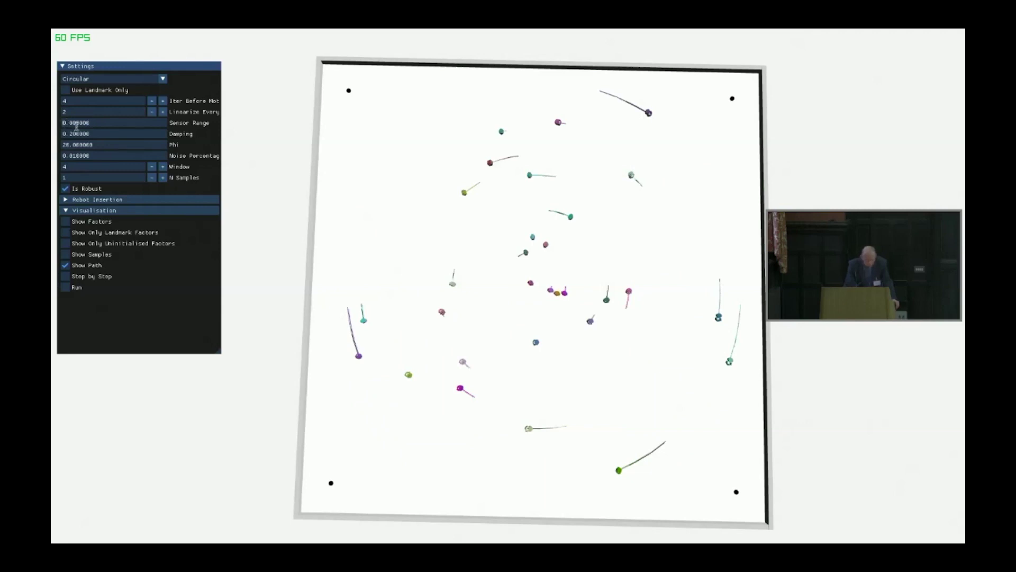
click(65, 288)
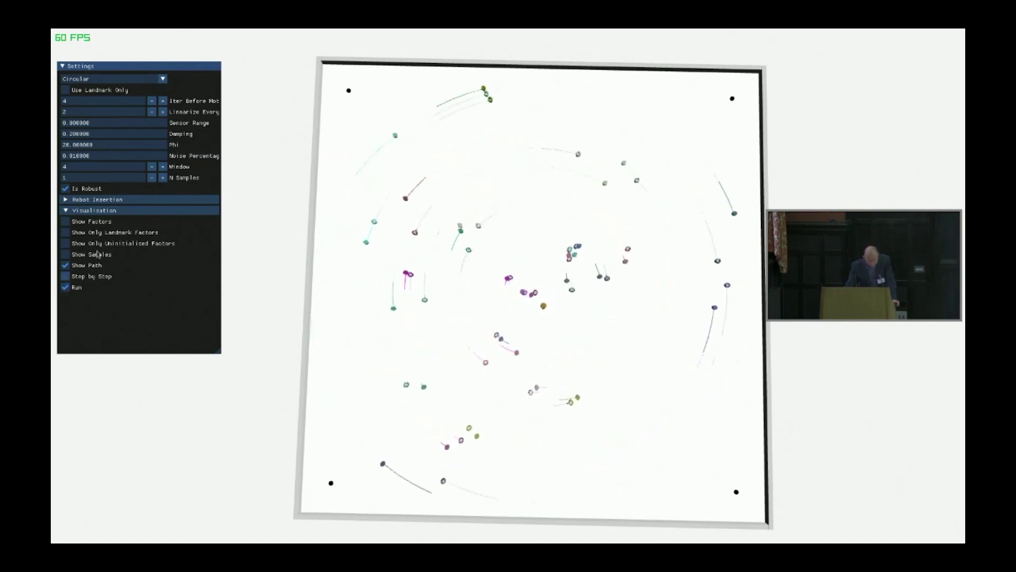
click(65, 288)
click(152, 167)
click(152, 167)
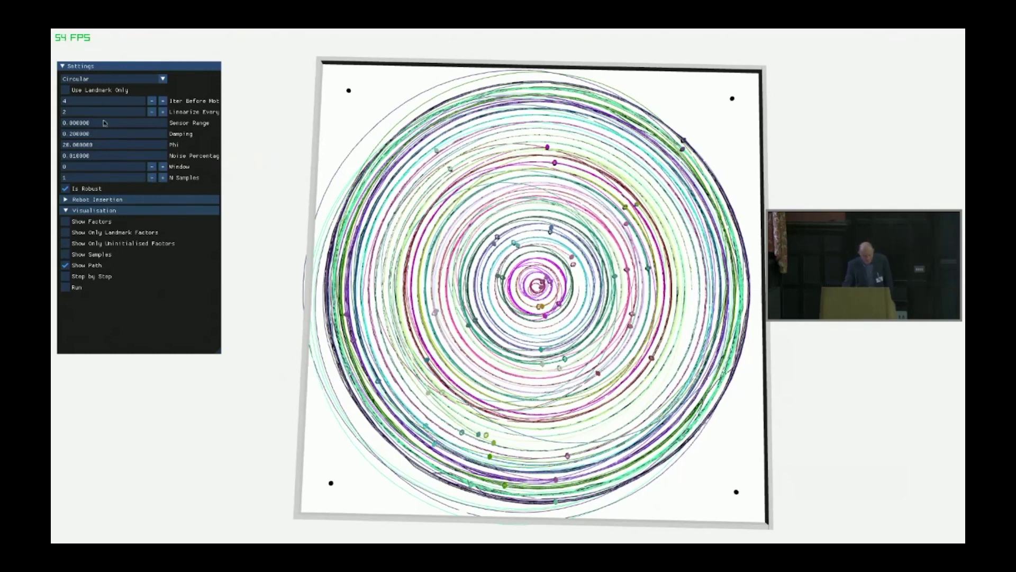
- Switch to the 1 Robot scenario and show its factor links to the landmarks
click(163, 80)
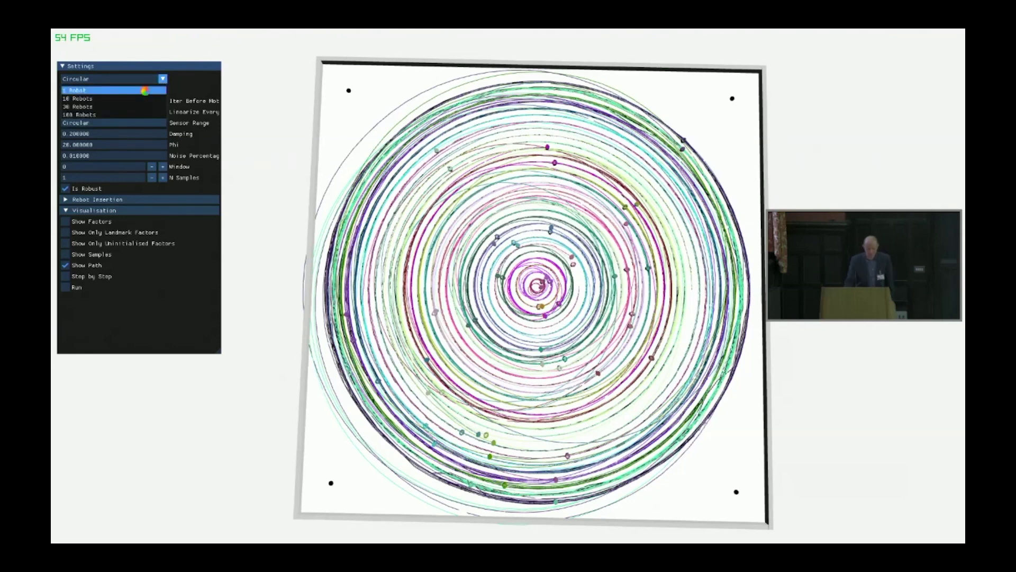
click(145, 90)
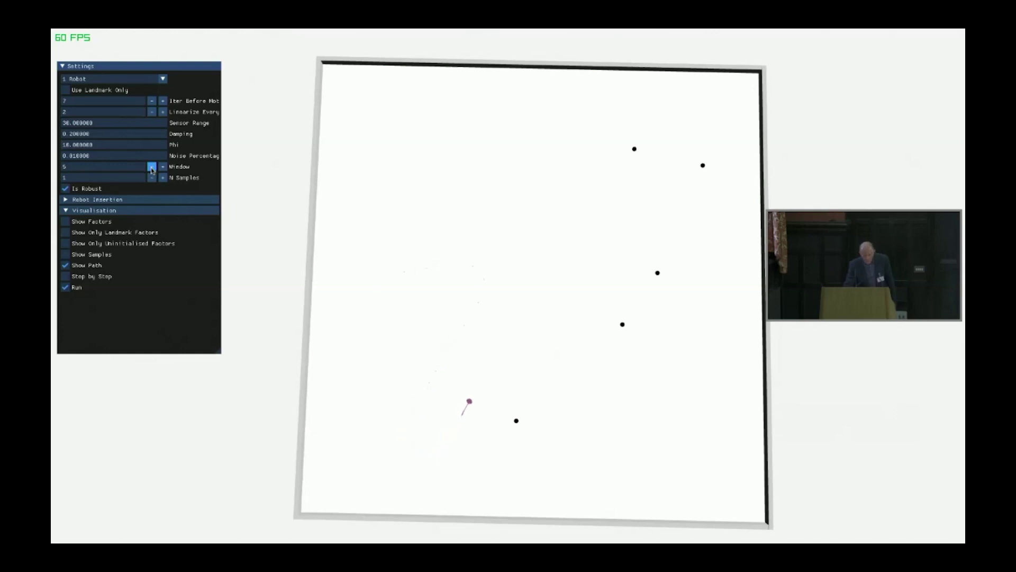
click(66, 222)
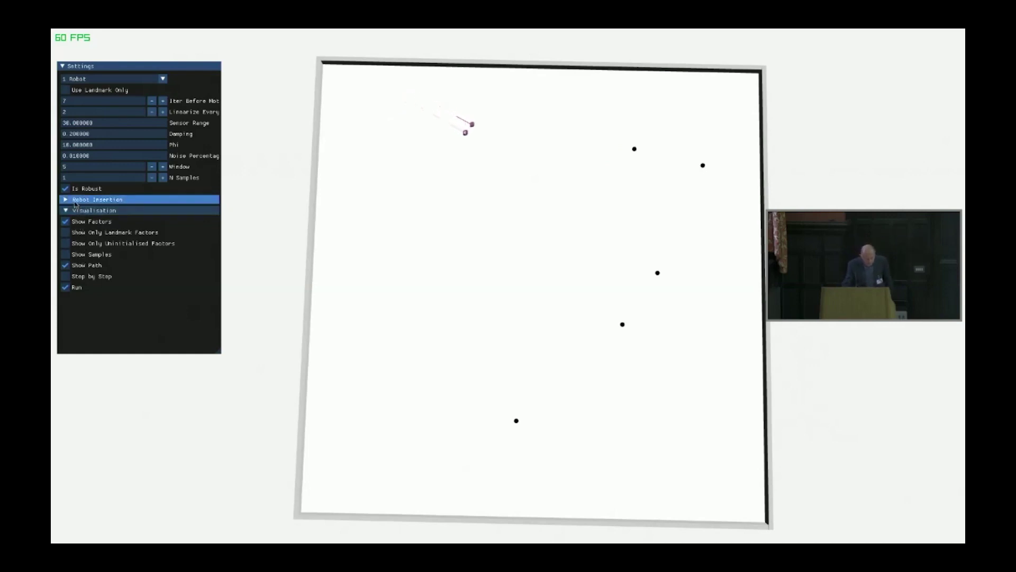
- Expand the Robot Insertion header in the Settings panel
click(66, 200)
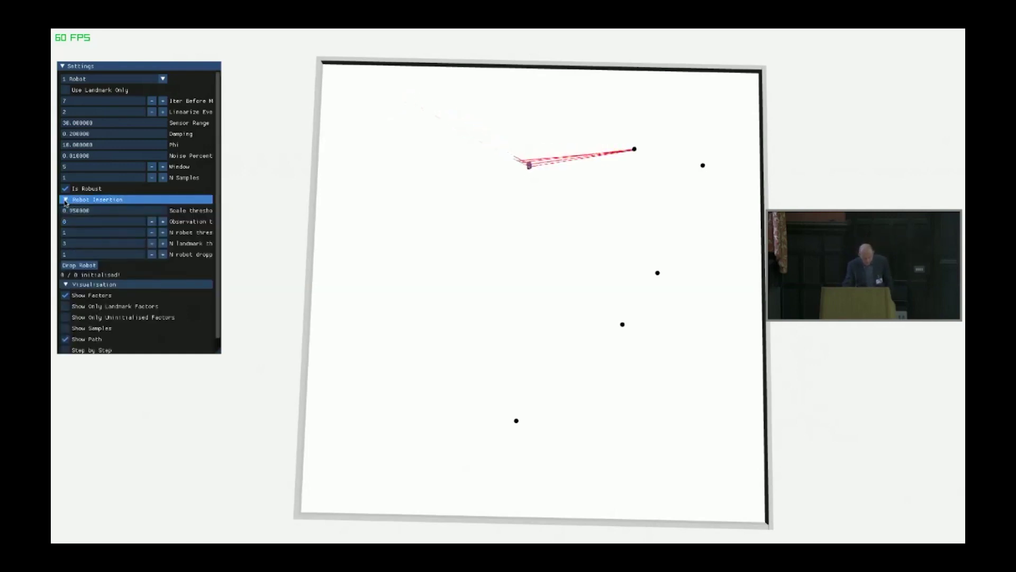
- Drop robots into the arena one by one until 13 are present
click(81, 266)
click(81, 265)
click(81, 266)
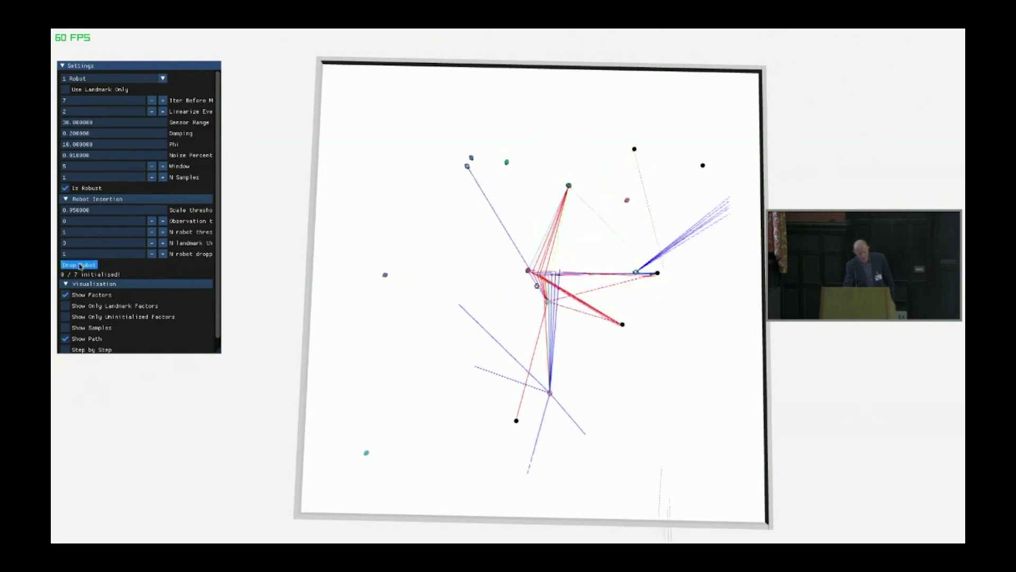
click(81, 265)
click(81, 265)
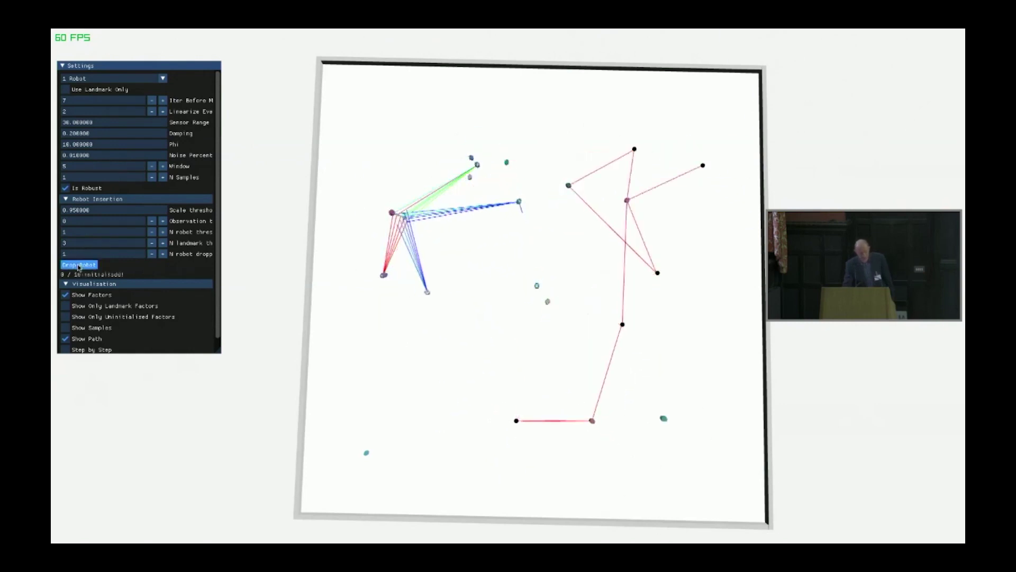
click(80, 265)
click(80, 265)
click(79, 265)
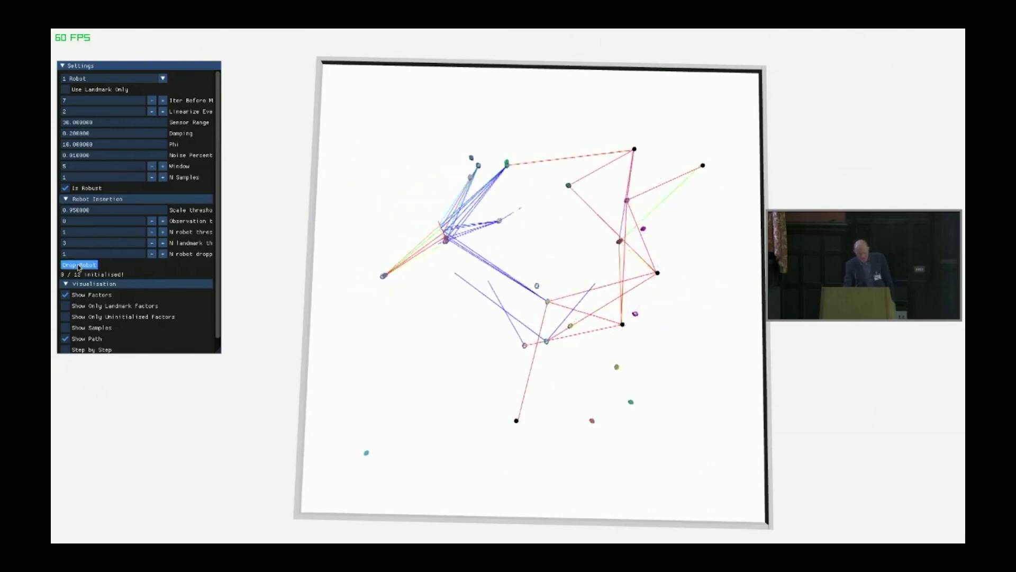
click(79, 265)
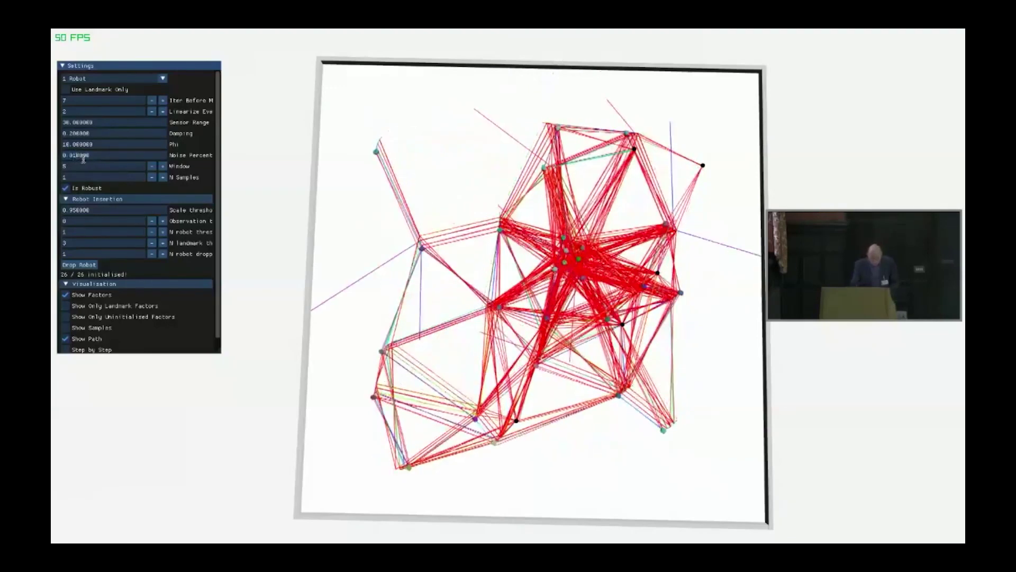
- Set the Noise Percent to 0.3
text(0.3)
key(Return)
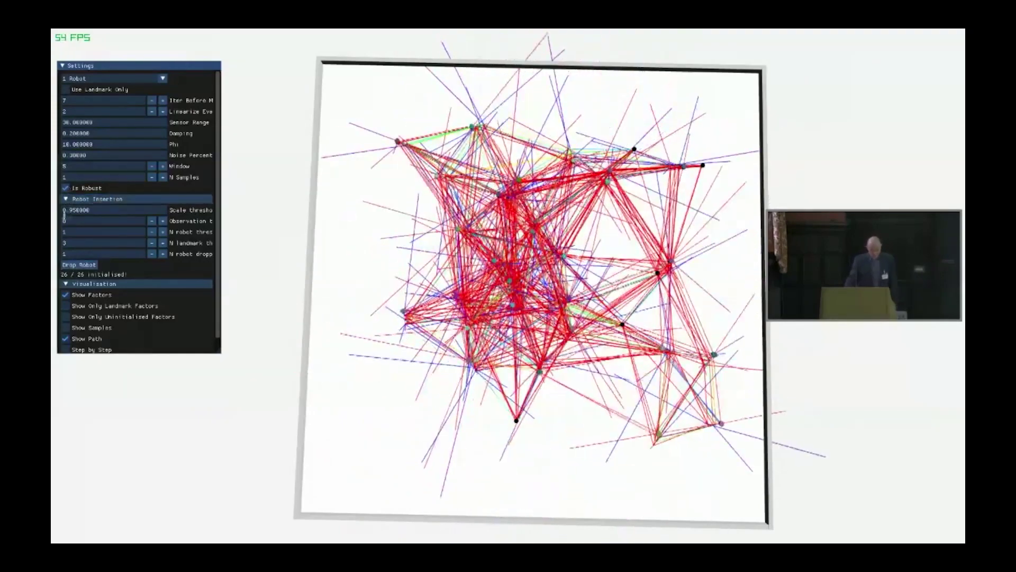
- Turn off Show Factors so only the 26 robots and their trails remain
click(66, 296)
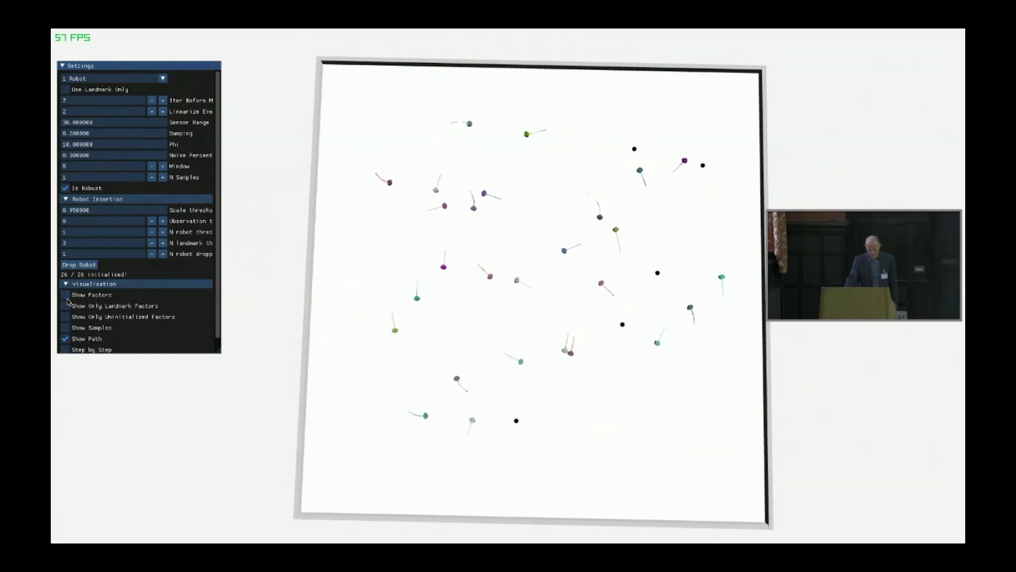
- Load the '100 Robots' scenario and tick Run to start it
click(163, 78)
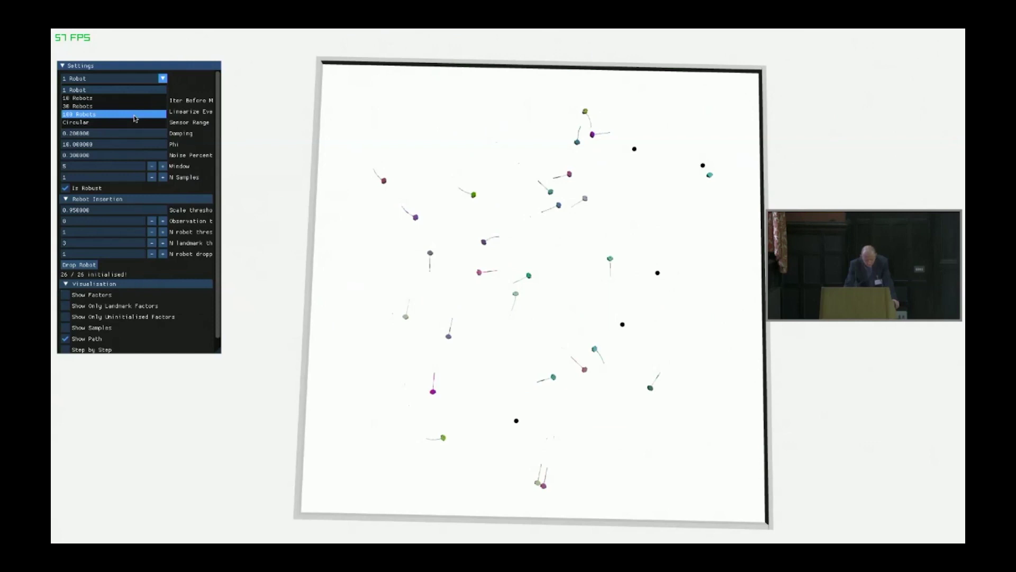
click(135, 114)
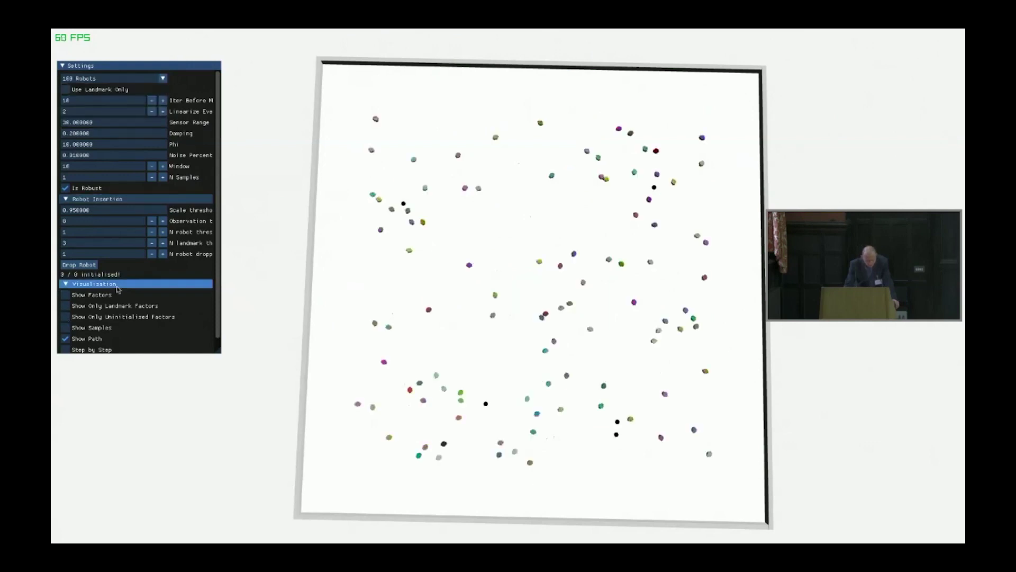
scroll(117, 289, down, 1)
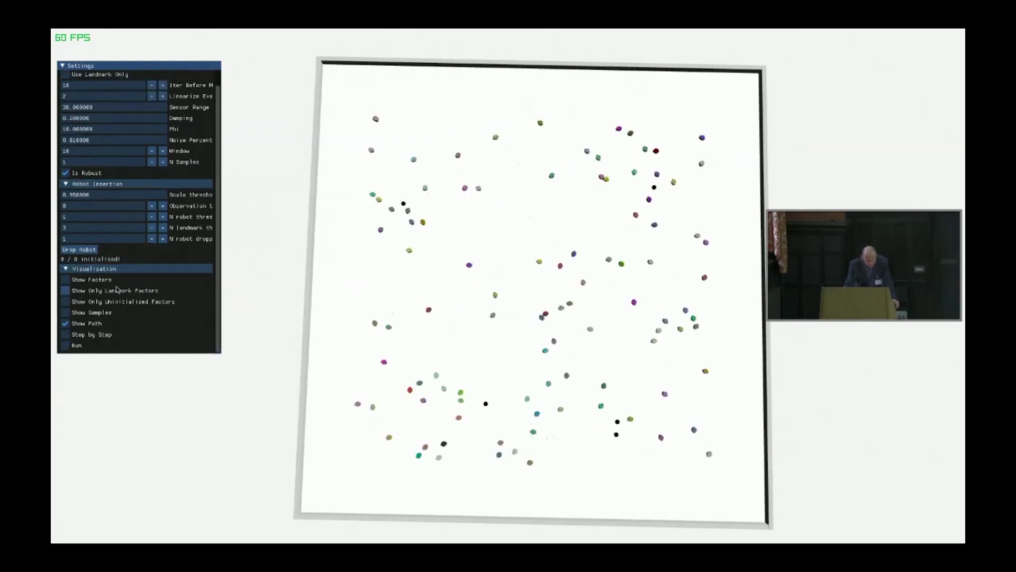
click(65, 347)
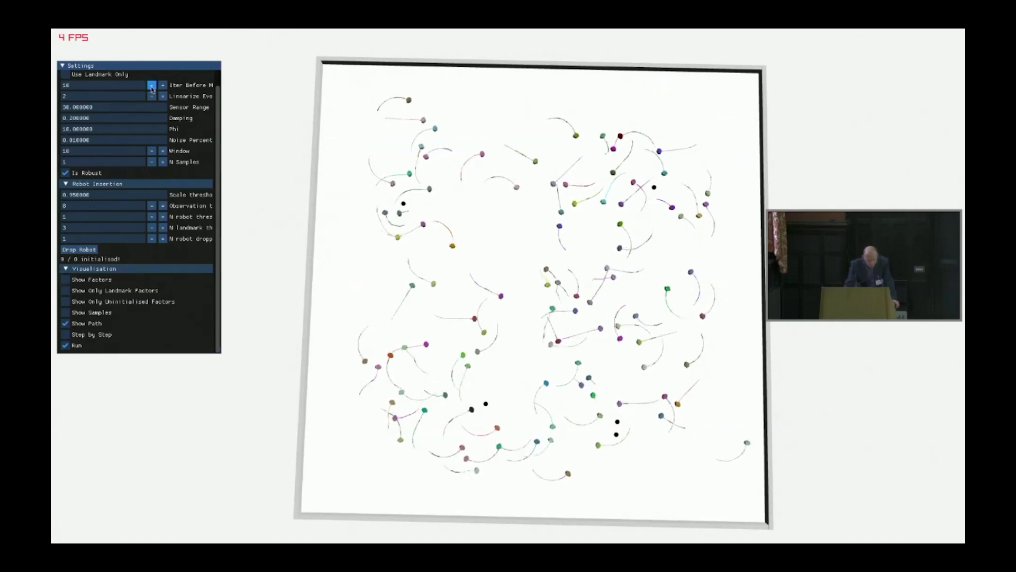
- Lower Iter Before and Window to 3, then re-enable Show Factors
click(152, 87)
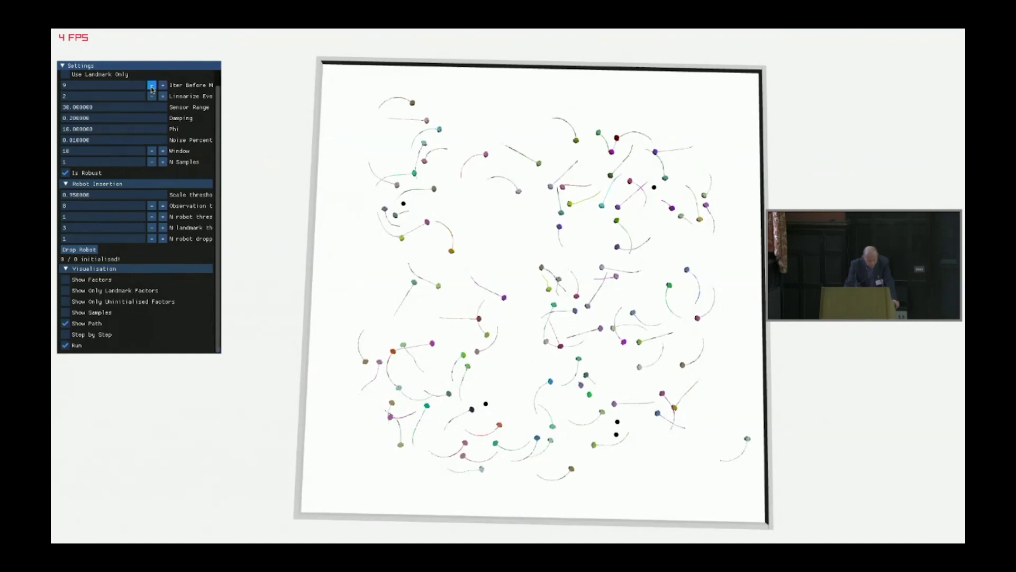
click(152, 86)
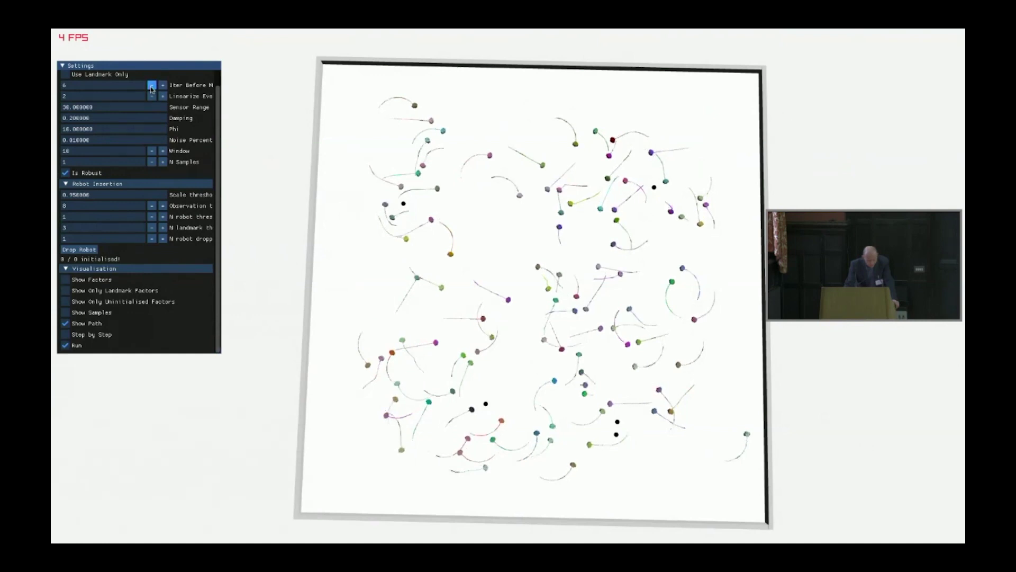
click(152, 152)
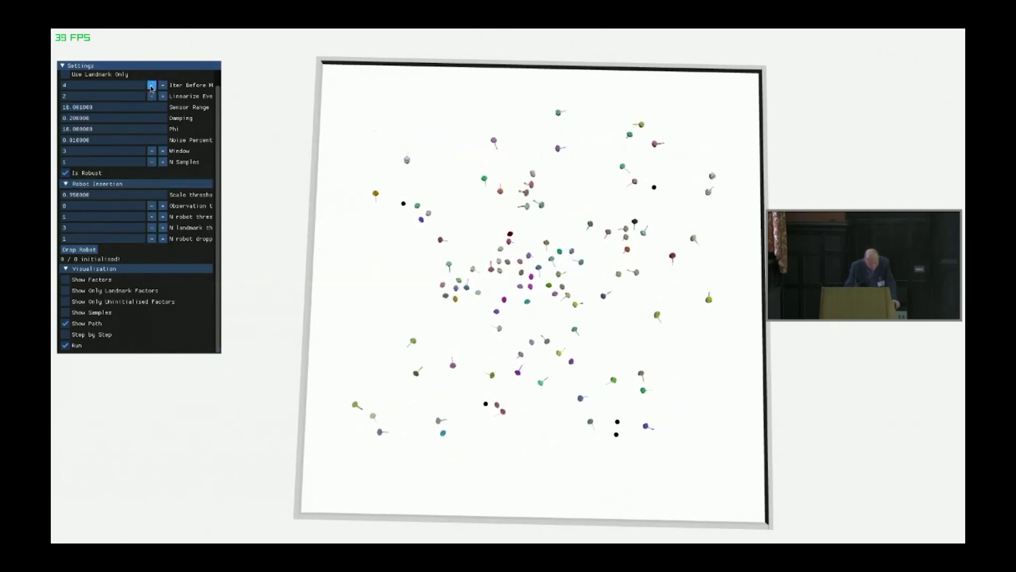
click(66, 280)
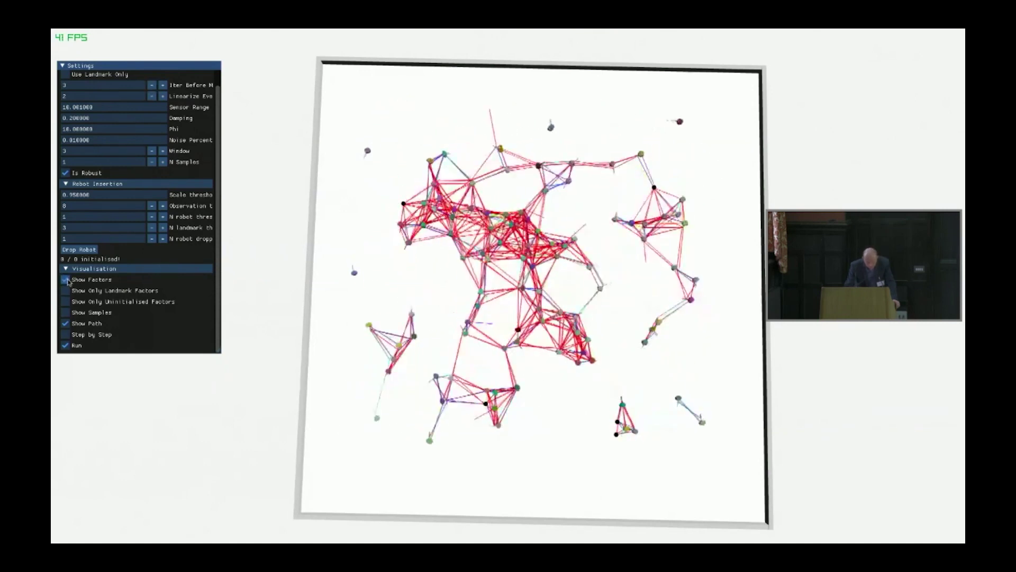